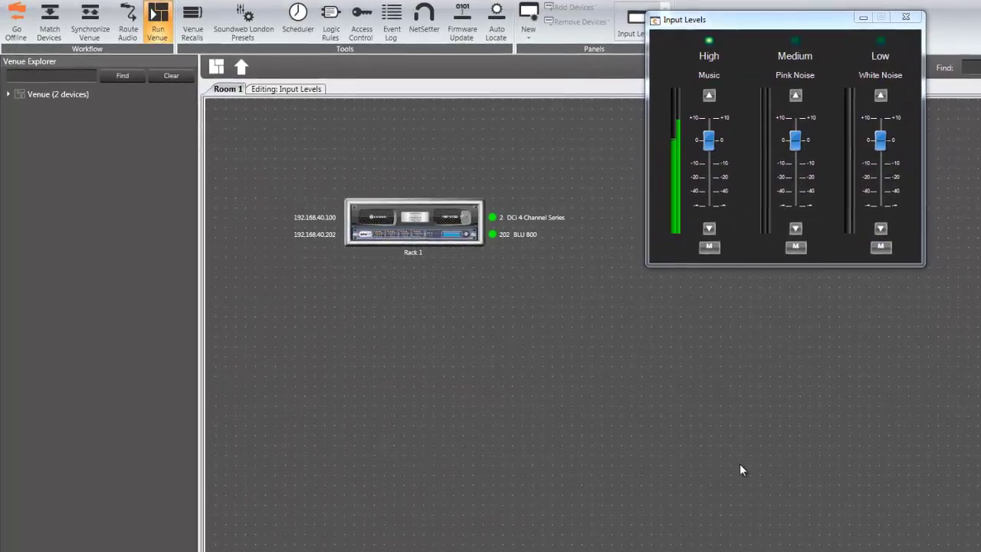
- Open channel 1 Source Routing for the Rack 1 DCi amplifier and arrange both windows
{"action": "left_click", "coordinate": [437, 217]}
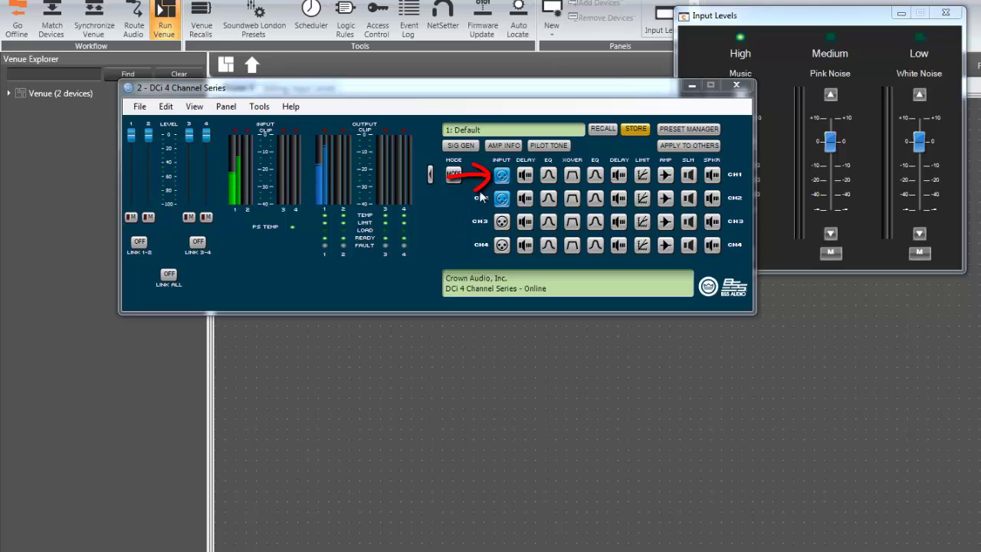
{"action": "left_click", "coordinate": [502, 176]}
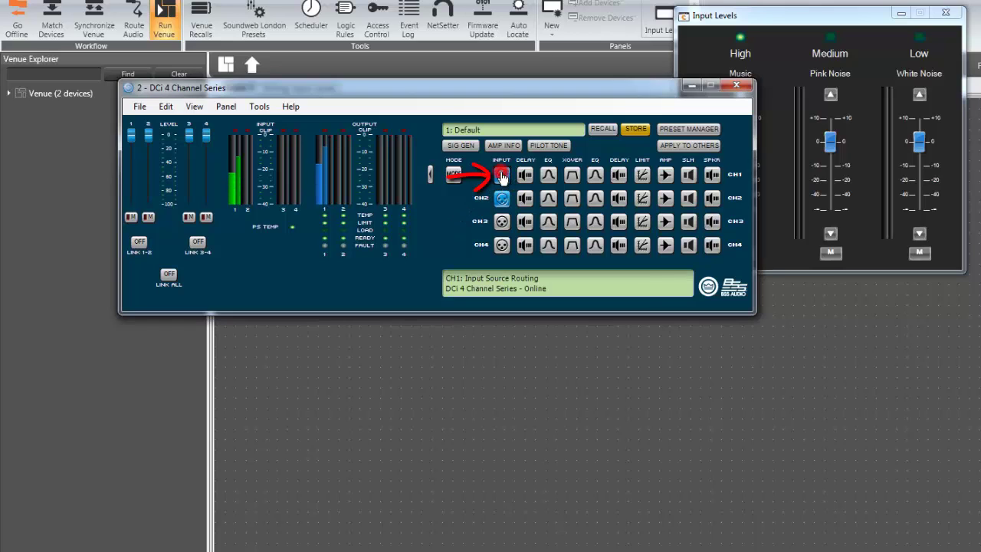
{"action": "left_click_drag", "start_coordinate": [291, 99], "coordinate": [272, 226]}
{"action": "left_click_drag", "start_coordinate": [256, 272], "coordinate": [275, 297]}
{"action": "left_click_drag", "start_coordinate": [346, 92], "coordinate": [262, 15]}
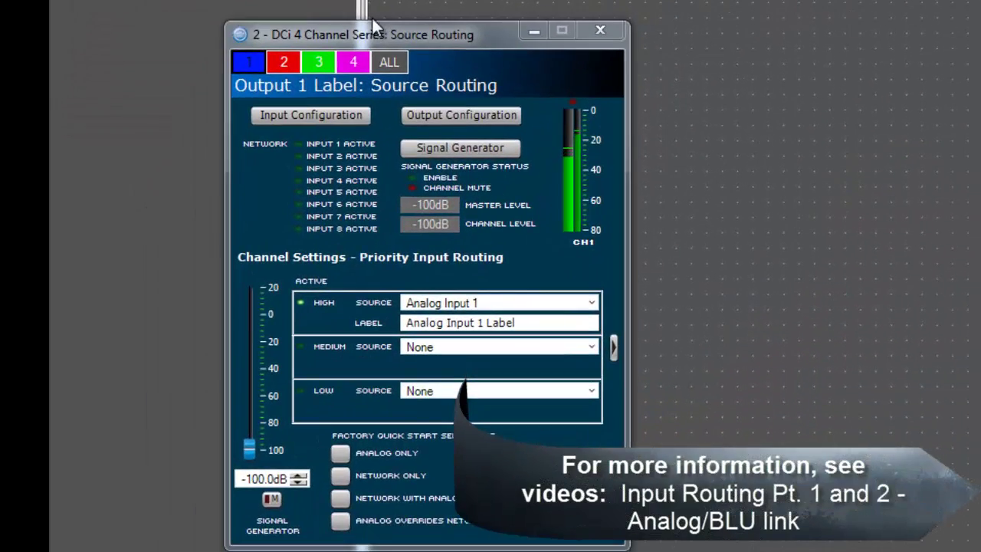
{"action": "left_click_drag", "start_coordinate": [373, 17], "coordinate": [306, 4]}
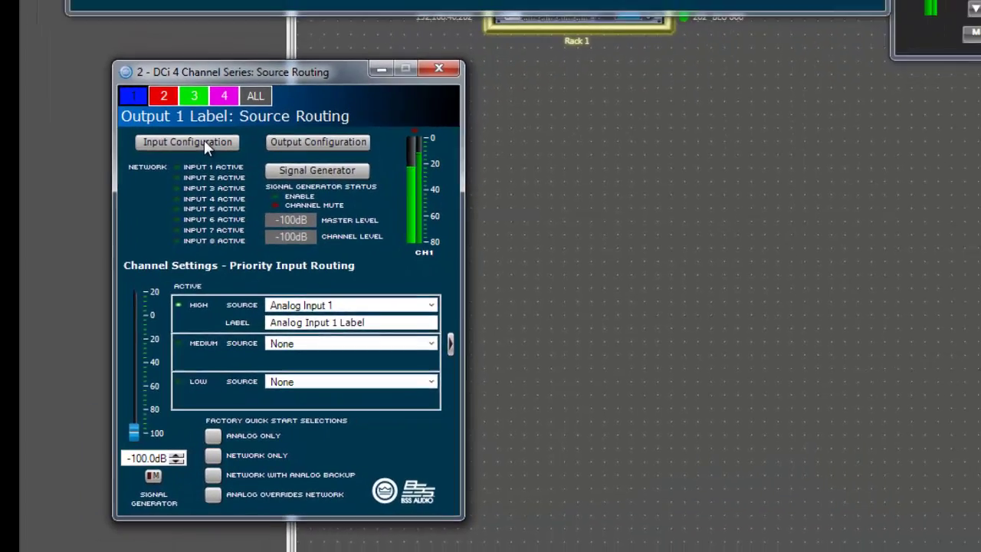
- Assign Pink Noise Gen to BLU Link input Channel 1 and White Noise Gen to Channel 2
{"action": "left_click", "coordinate": [204, 141]}
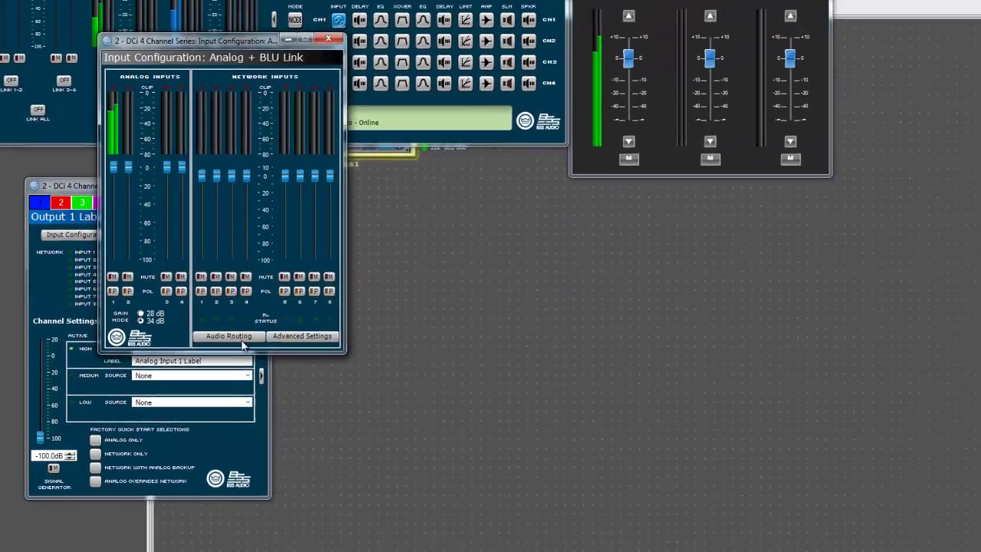
{"action": "left_click", "coordinate": [242, 341]}
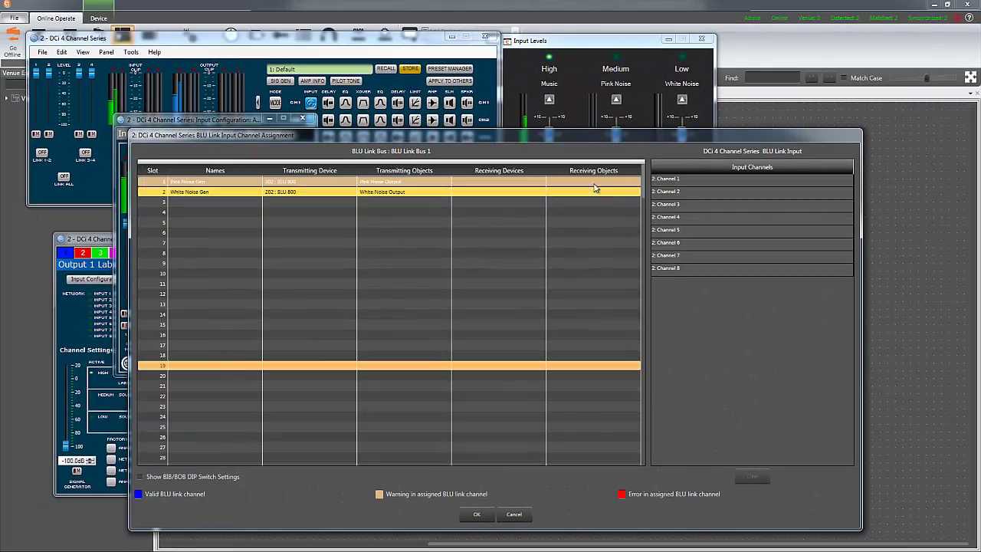
{"action": "left_click_drag", "start_coordinate": [668, 181], "coordinate": [602, 182]}
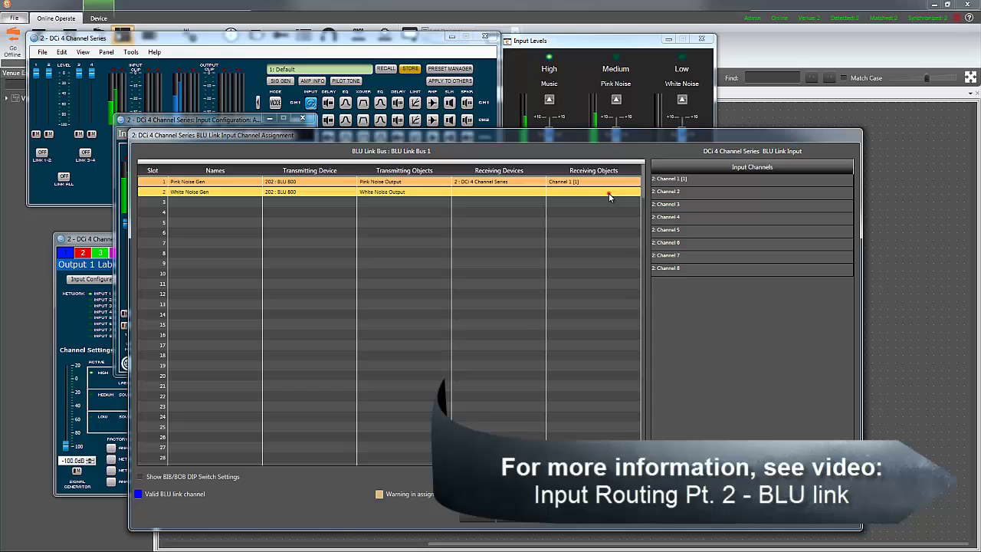
{"action": "left_click_drag", "start_coordinate": [668, 192], "coordinate": [605, 193]}
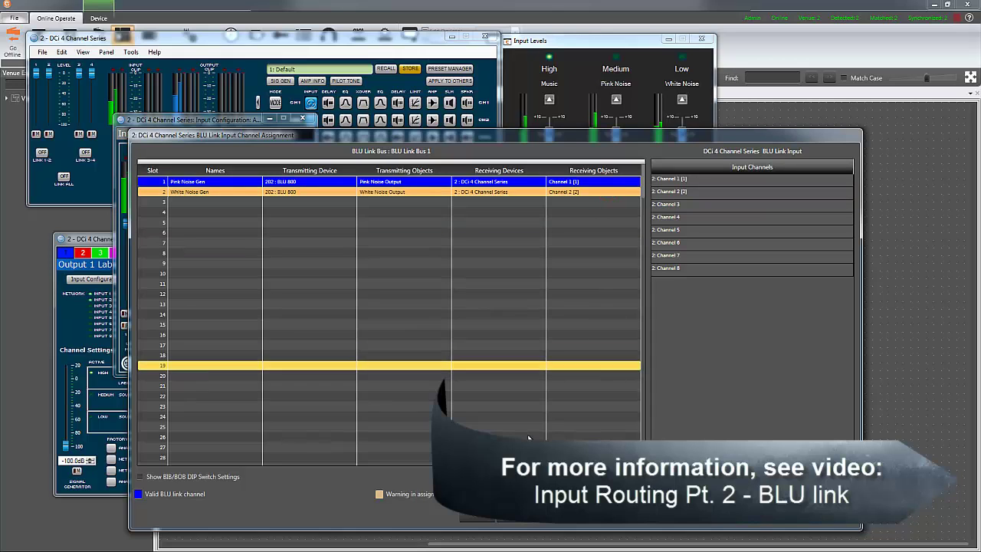
{"action": "left_click", "coordinate": [475, 519]}
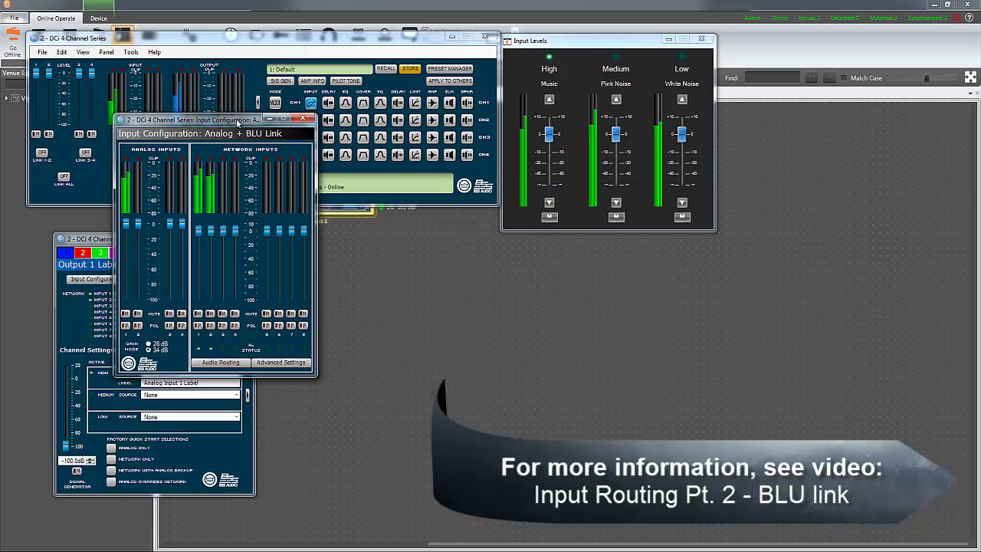
{"action": "left_click_drag", "start_coordinate": [238, 123], "coordinate": [622, 242]}
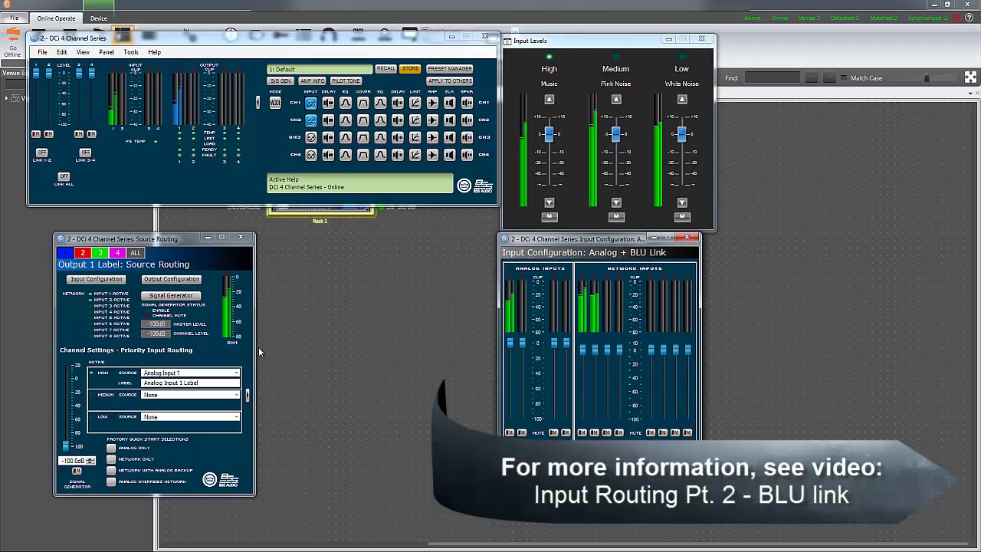
- Set Medium source to BLU Link Input 1 and Low to BLU Link Input 2, and show the thresholds
{"action": "left_click", "coordinate": [235, 395]}
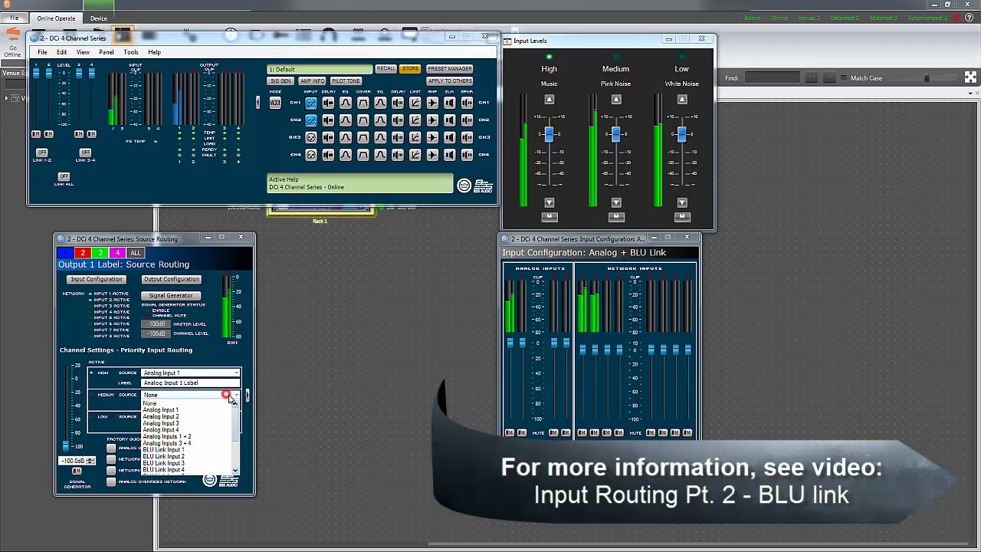
{"action": "left_click", "coordinate": [204, 451]}
{"action": "left_click", "coordinate": [235, 417]}
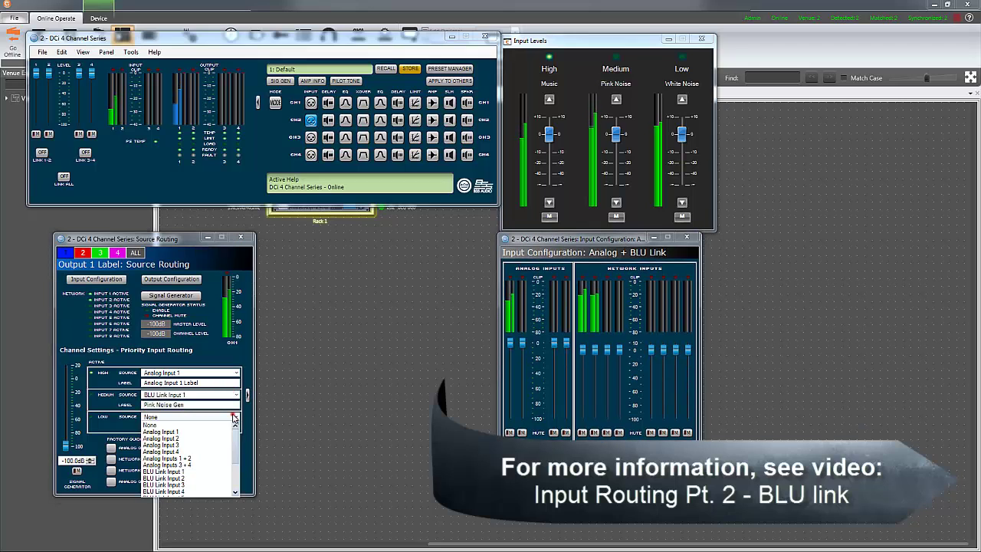
{"action": "left_click", "coordinate": [213, 482]}
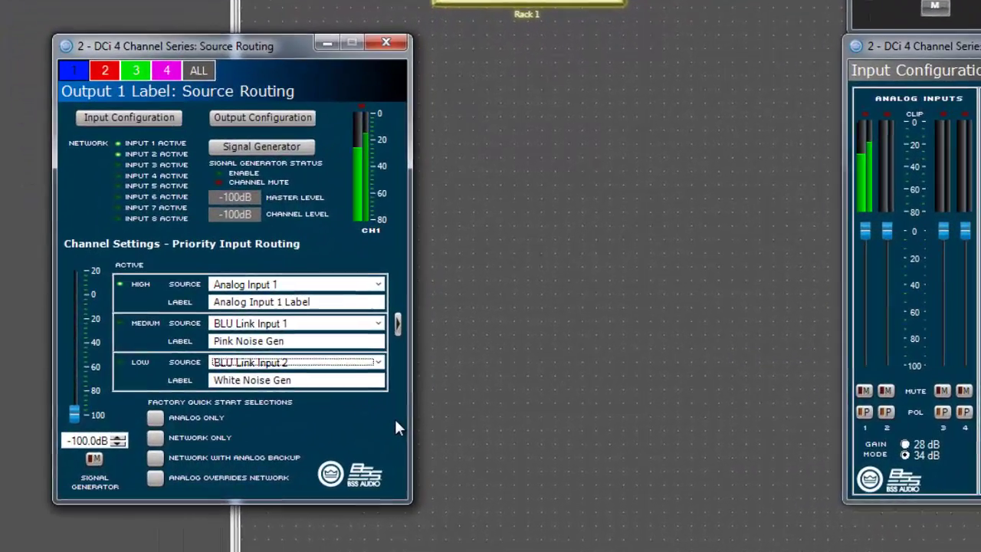
{"action": "left_click", "coordinate": [398, 324]}
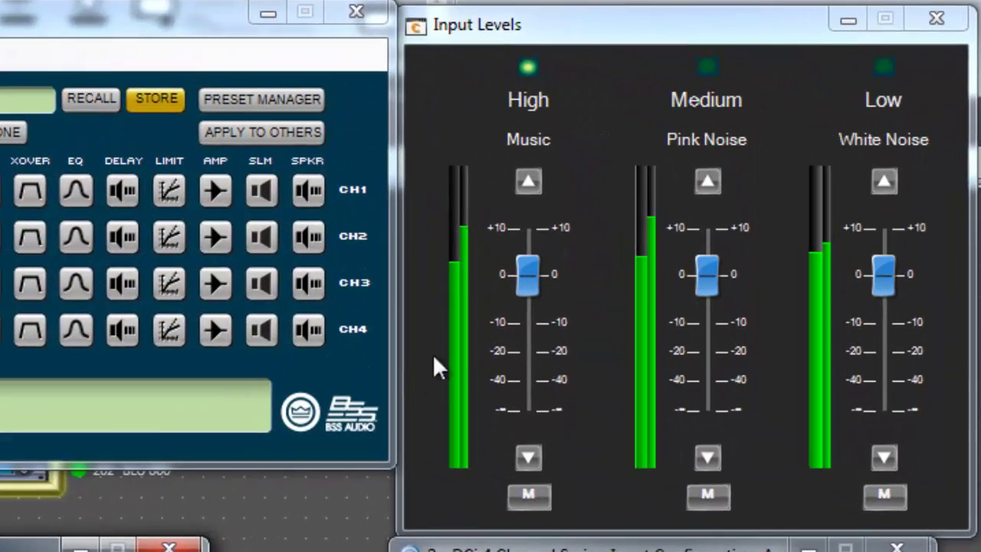
- Lower the High (Music) input fader all the way to -∞ dB
{"action": "left_click_drag", "start_coordinate": [528, 273], "coordinate": [526, 294]}
{"action": "scroll", "coordinate": [522, 281], "scroll_direction": "down", "scroll_amount": 2}
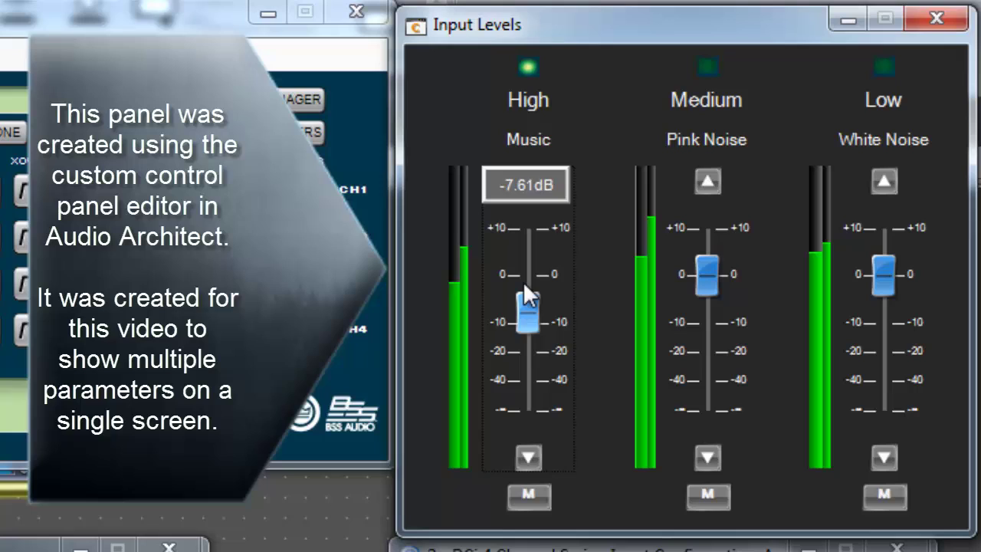
{"action": "scroll", "coordinate": [523, 281], "scroll_direction": "down", "scroll_amount": 5}
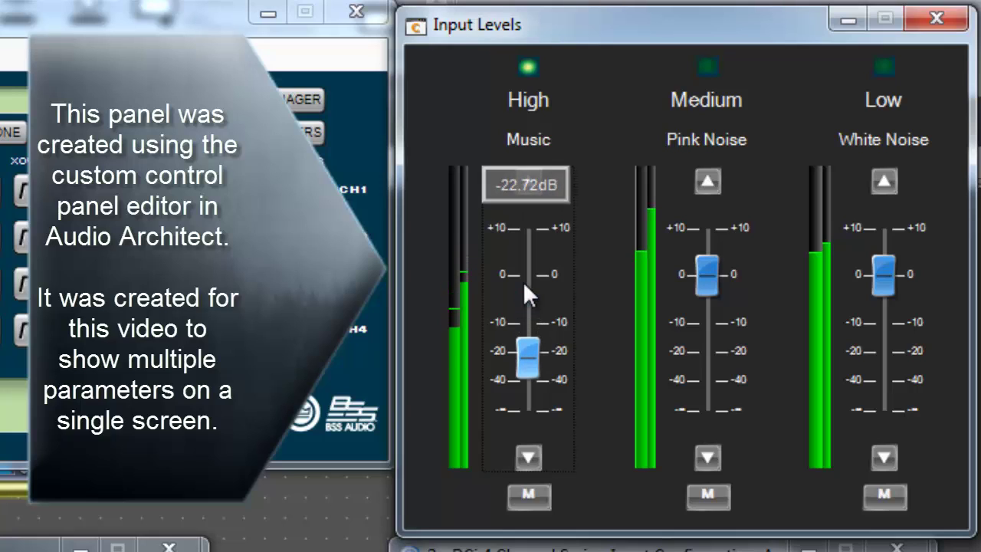
{"action": "scroll", "coordinate": [523, 282], "scroll_direction": "down", "scroll_amount": 3}
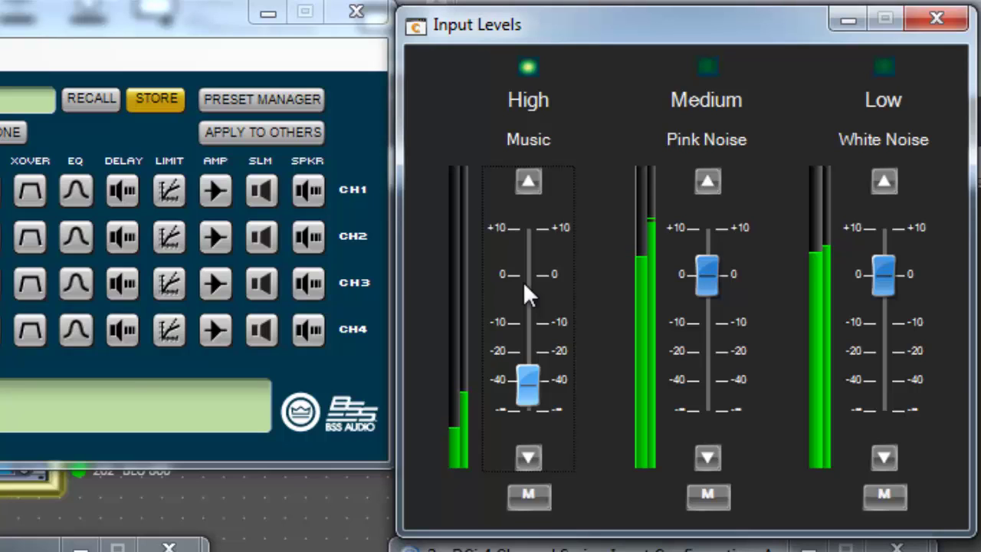
{"action": "scroll", "coordinate": [523, 282], "scroll_direction": "down", "scroll_amount": 3}
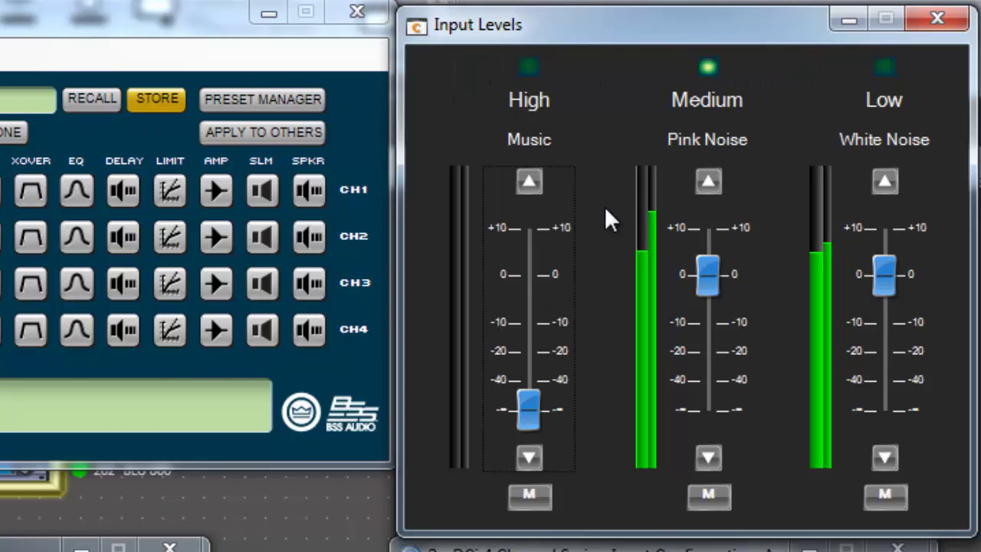
- Drop Pink Noise to -∞, then raise Pink Noise to about -23 dB and Music to about -7 dB
{"action": "left_click_drag", "start_coordinate": [708, 274], "coordinate": [701, 427]}
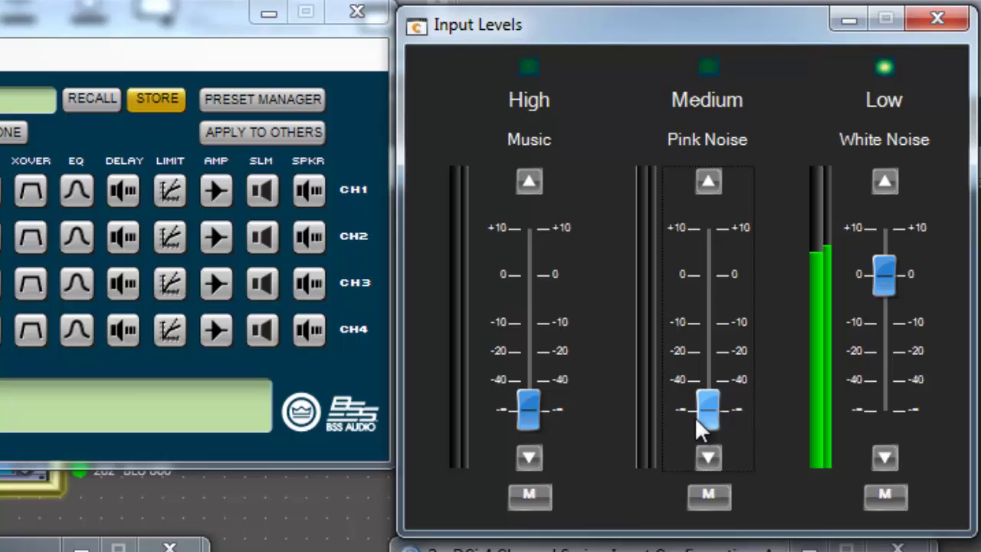
{"action": "left_click_drag", "start_coordinate": [706, 410], "coordinate": [716, 363]}
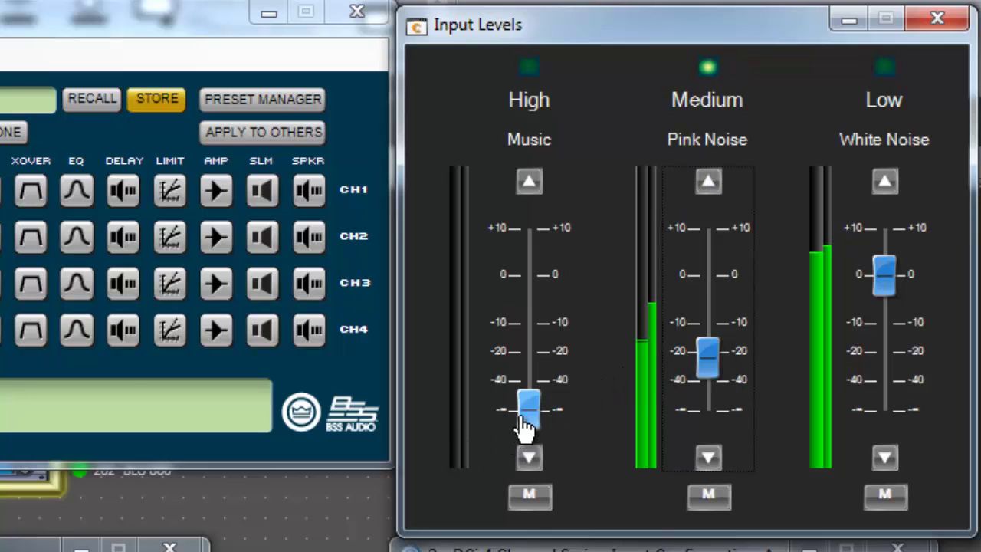
{"action": "left_click_drag", "start_coordinate": [526, 415], "coordinate": [526, 313]}
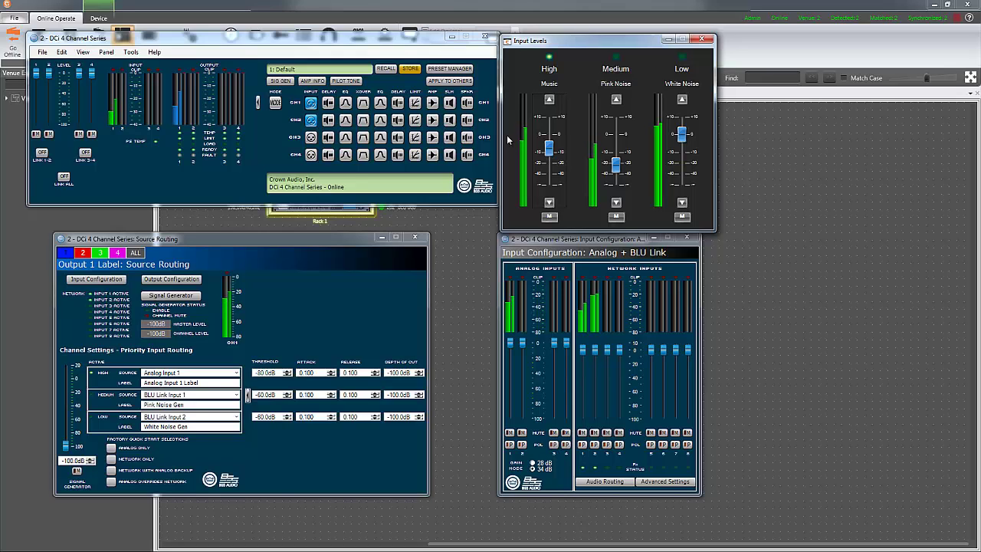
- Store the current amplifier settings as Preset 2 named 'Input Priority'
{"action": "left_click", "coordinate": [410, 70]}
{"action": "left_click", "coordinate": [475, 230]}
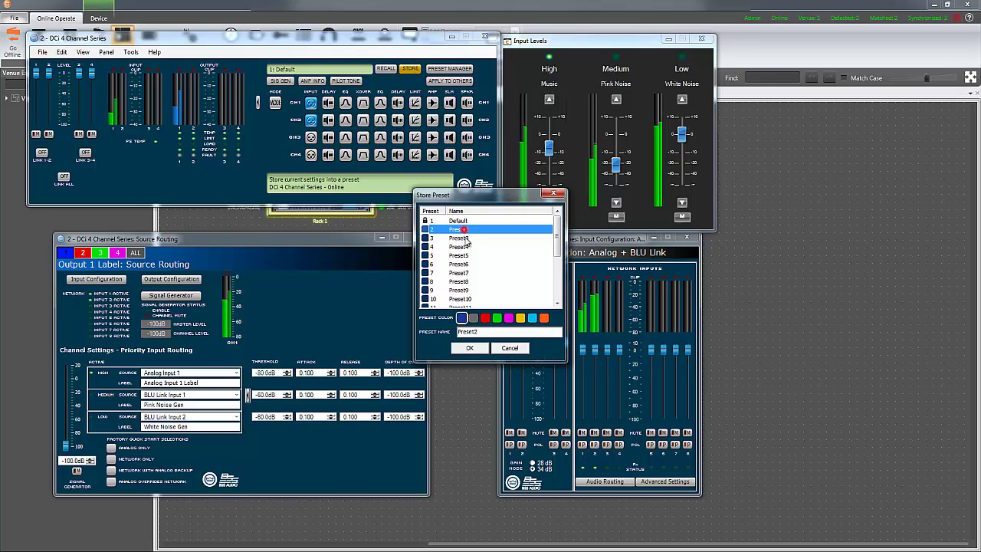
{"action": "left_click", "coordinate": [470, 332]}
{"action": "left_click_drag", "start_coordinate": [470, 332], "coordinate": [444, 336]}
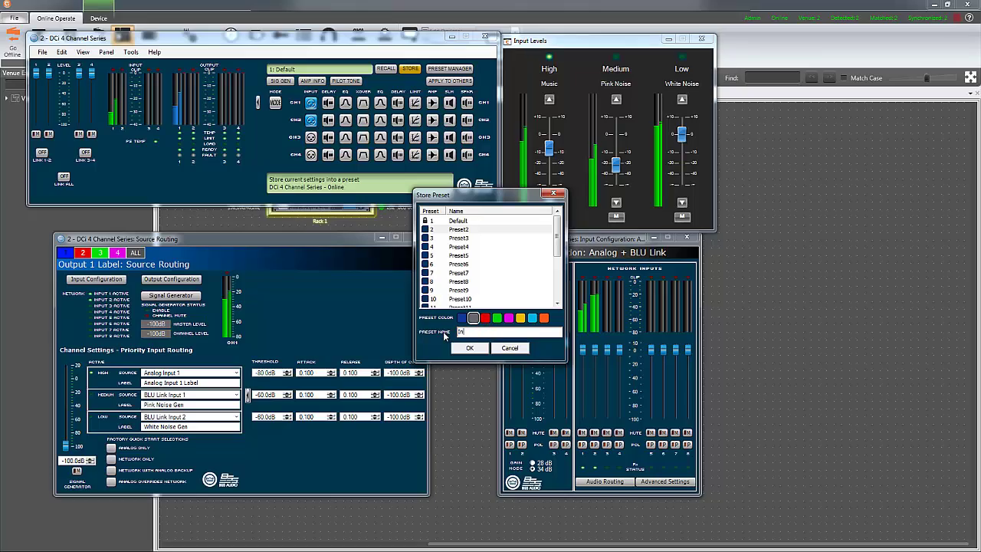
{"action": "key", "text": "Return"}
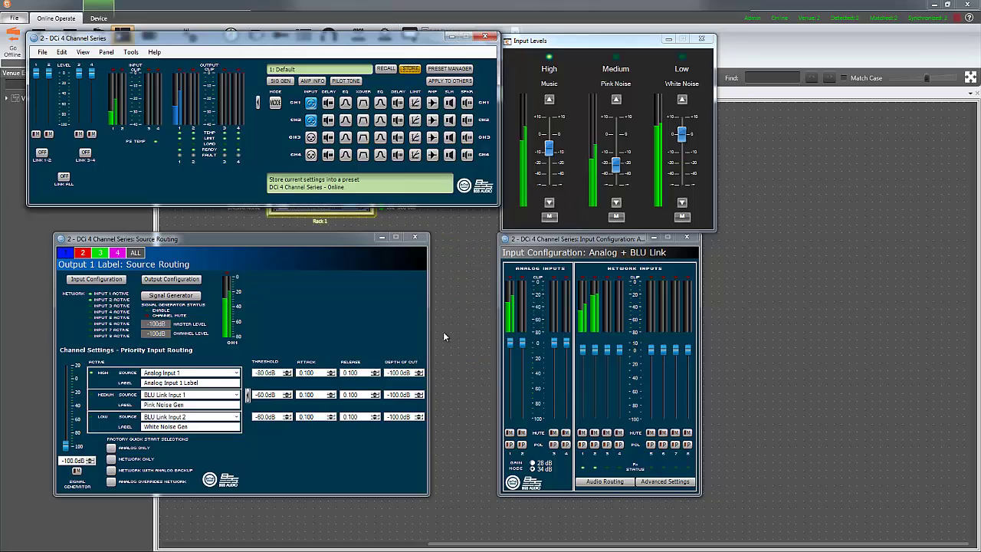